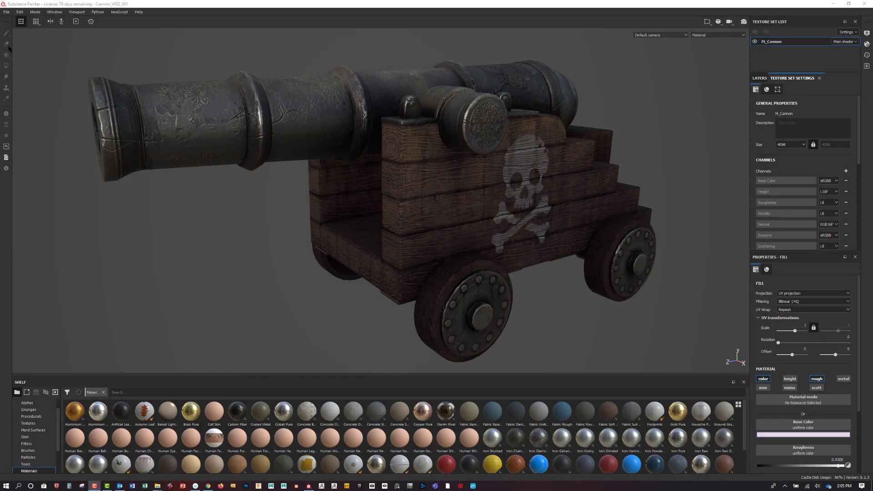
Start a texture export and browse to LearningContent/SubstancePainter for its output directory.
click(7, 12)
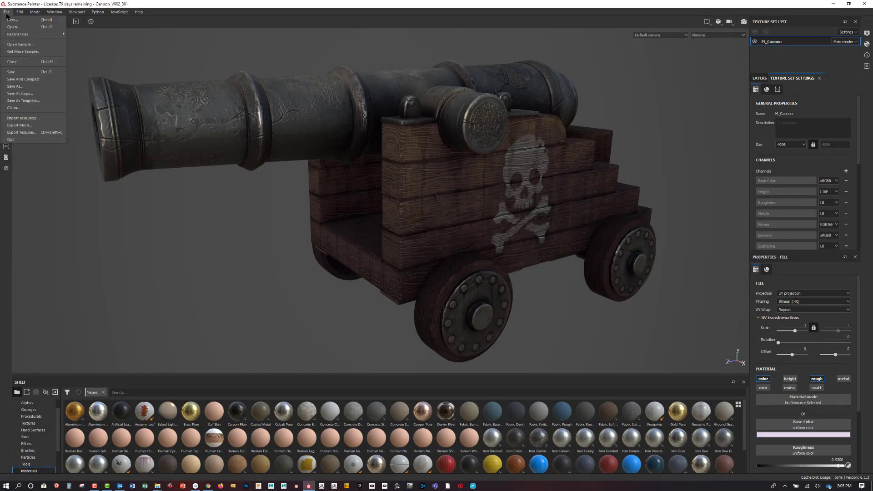
click(39, 132)
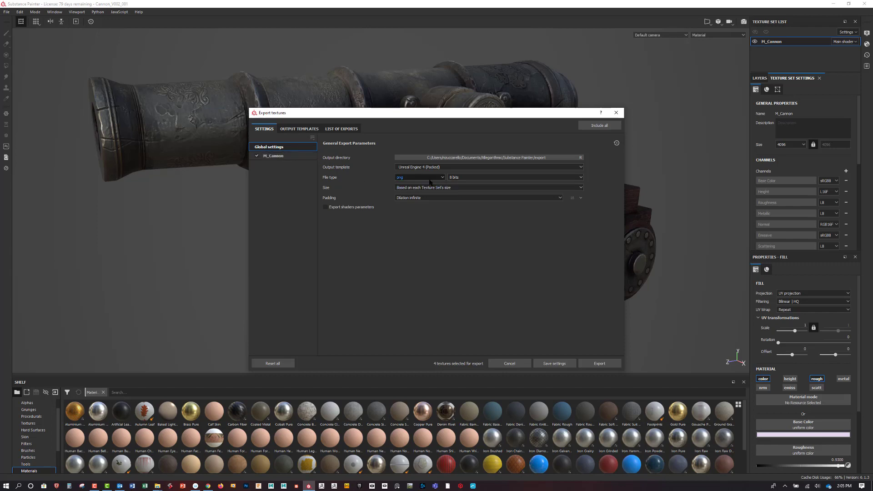
triple_click(444, 158)
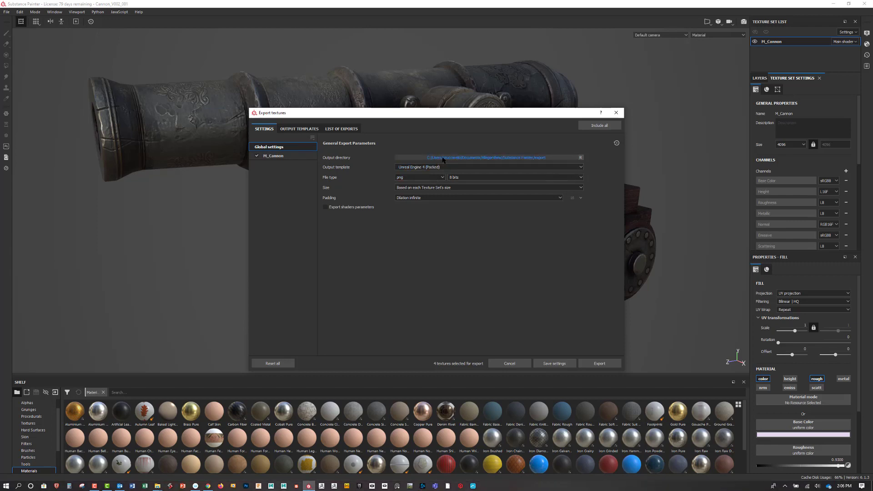
click(443, 159)
click(416, 204)
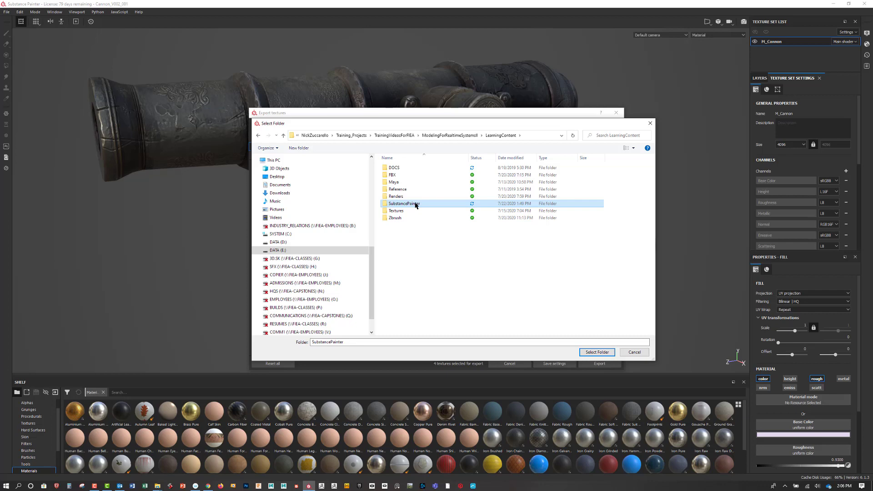
double_click(415, 206)
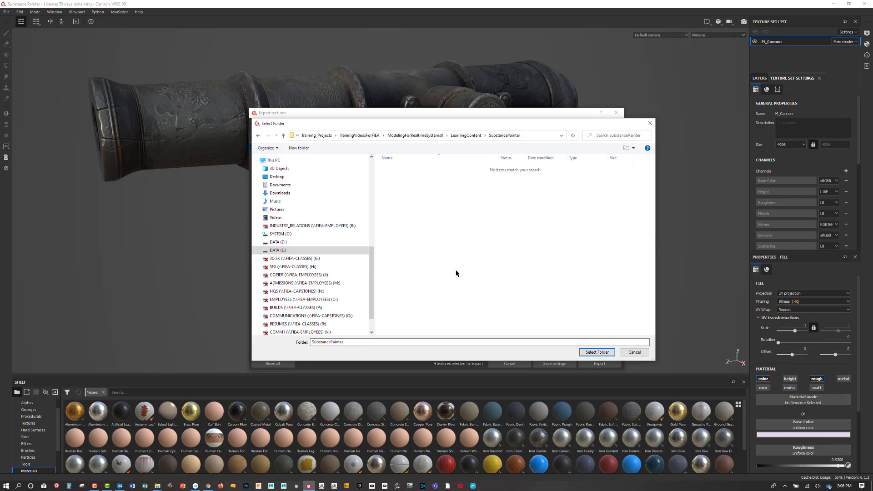
Create a folder named Export inside SubstancePainter and choose it as the output directory.
right_click(439, 246)
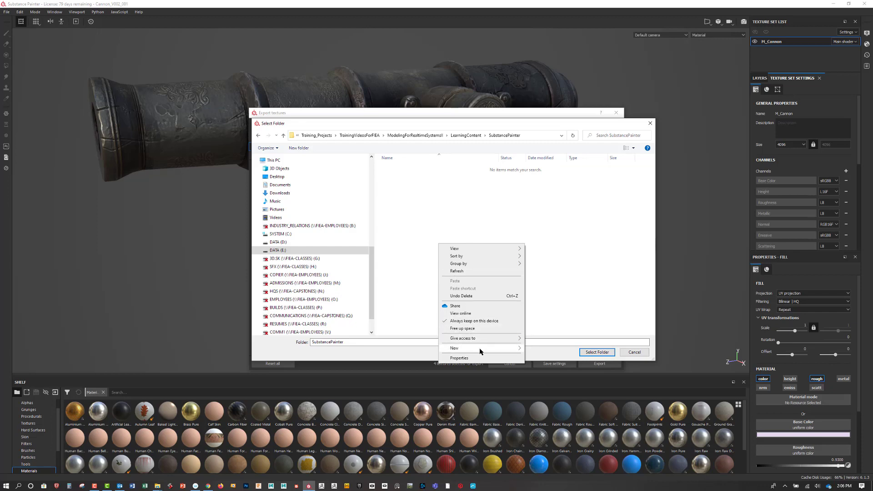
mouse_move(480, 351)
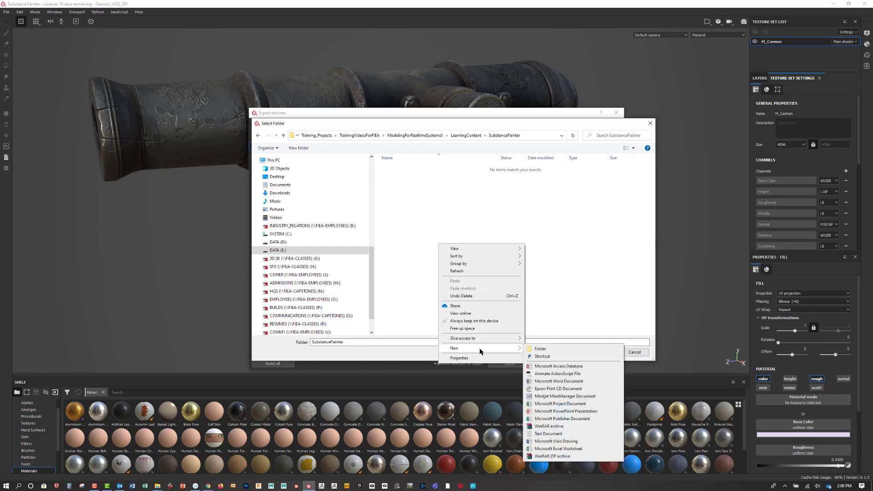
click(539, 349)
text(Export)
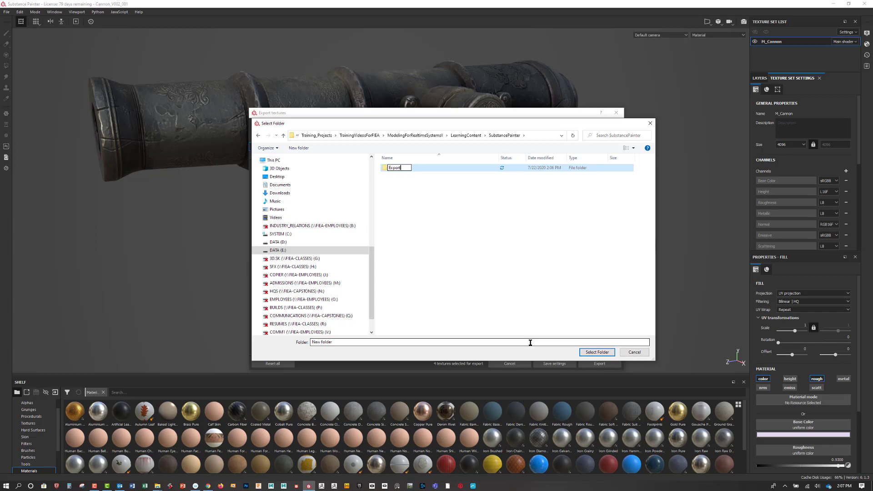
click(597, 353)
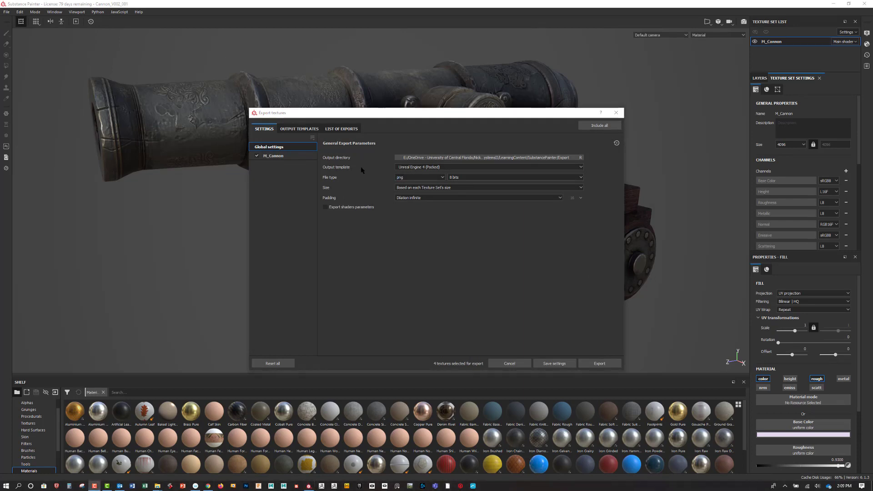
Choose Unreal Engine 4 (Packed) as the output template for the texture export.
click(429, 168)
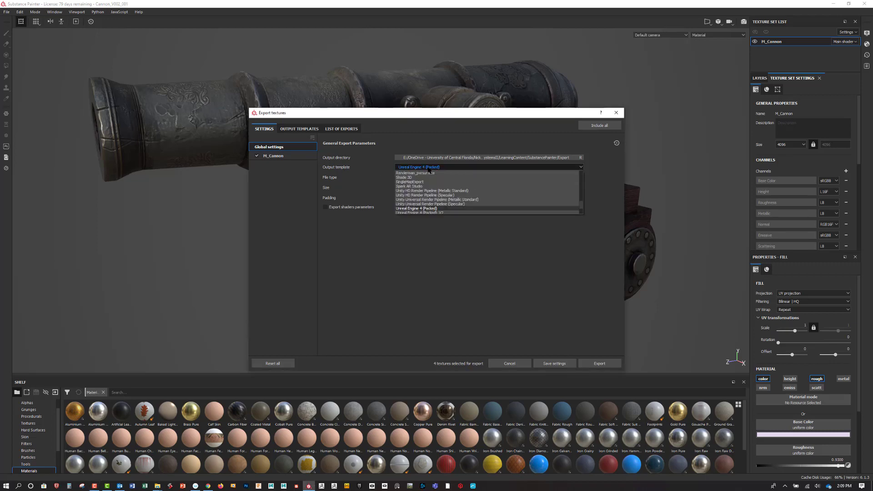
scroll(429, 171, down, 2)
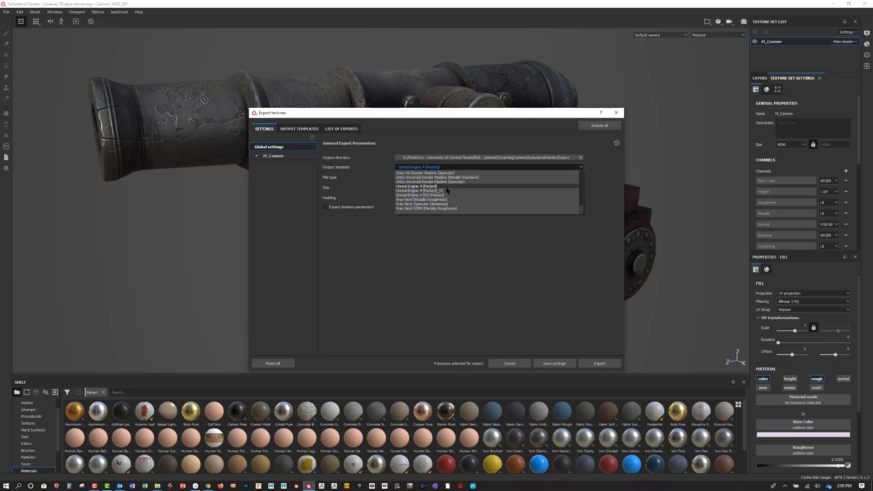
click(437, 187)
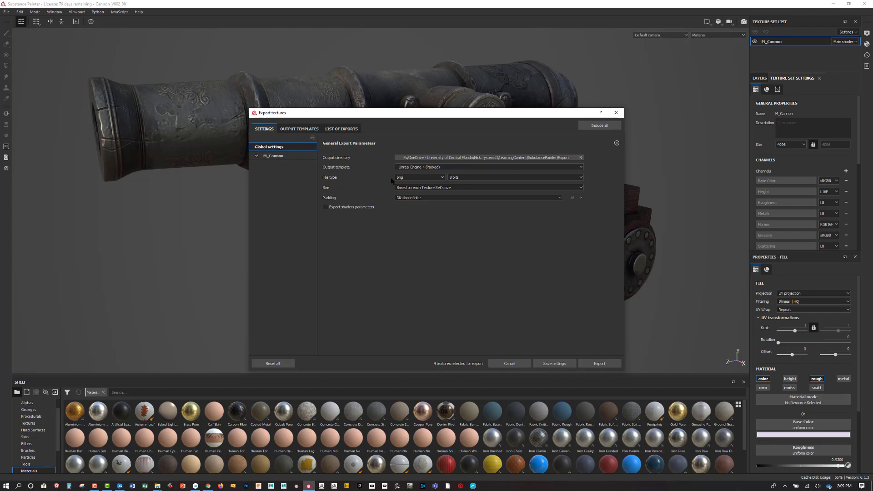
Examine the output map names and channel assignments of the Unreal Engine 4 (Packed) preset.
click(296, 130)
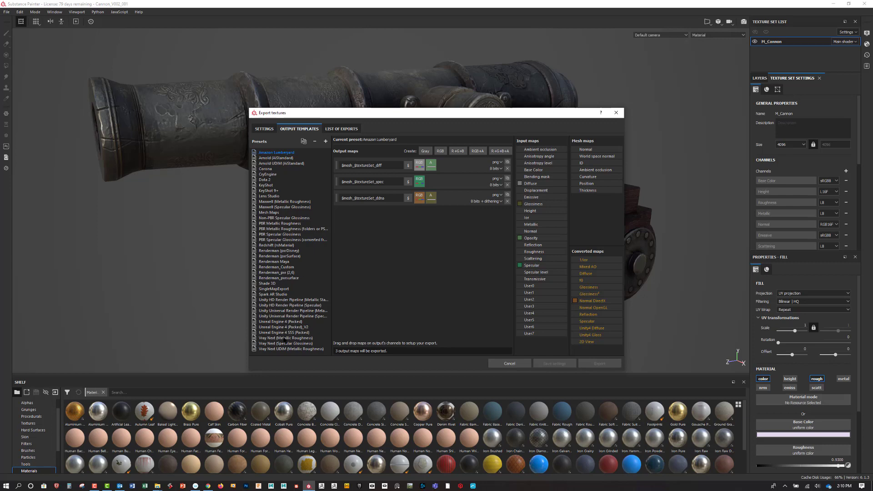
click(288, 323)
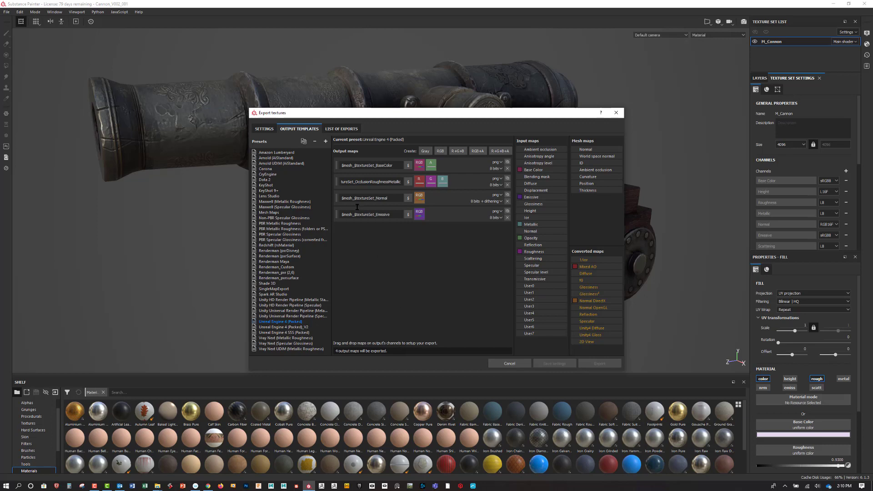
click(343, 165)
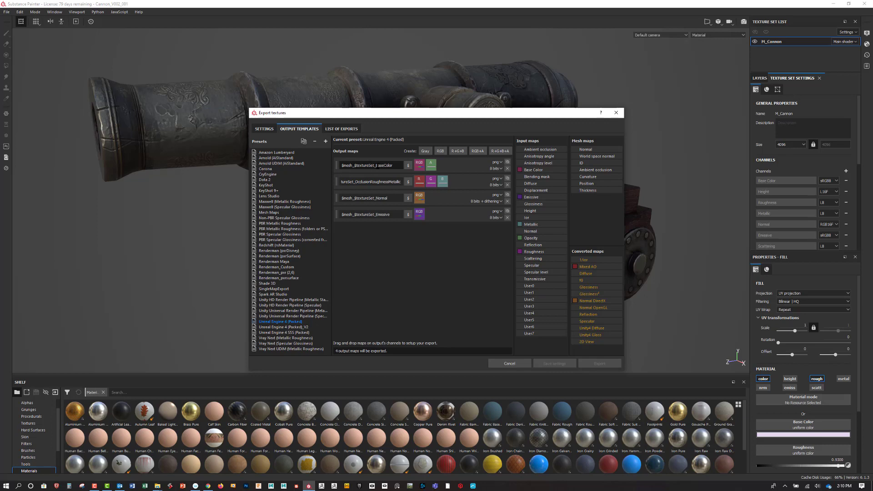
click(385, 165)
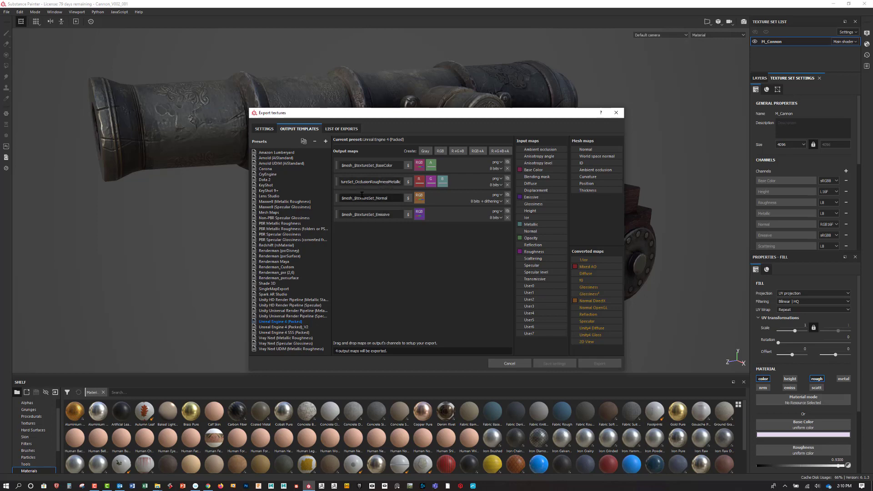
right_click(419, 198)
click(459, 197)
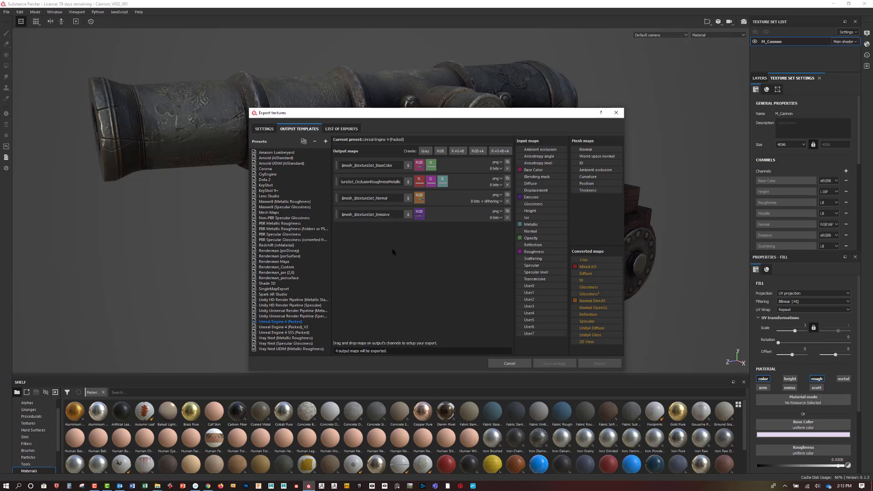
Compare the output maps of the Unreal Engine 4 (Packed)_V2, Unreal Engine 4 SSS (Packed) and Vray Next UDIM presets.
click(309, 328)
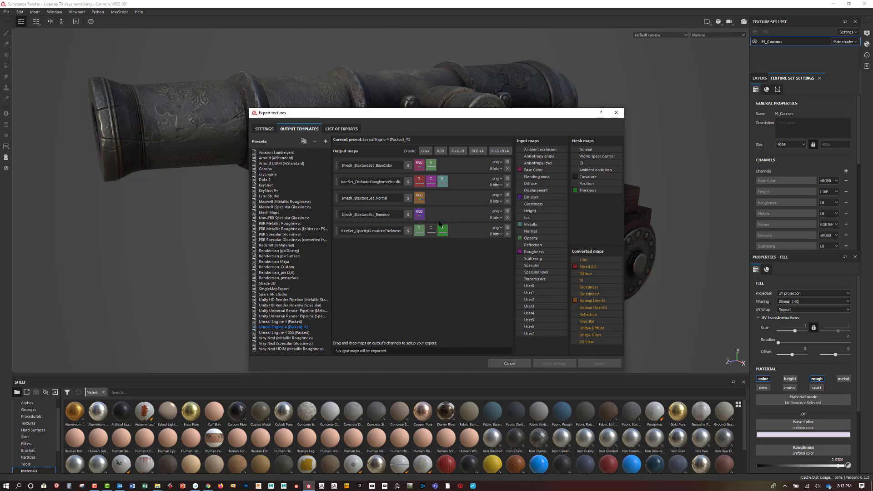
click(297, 333)
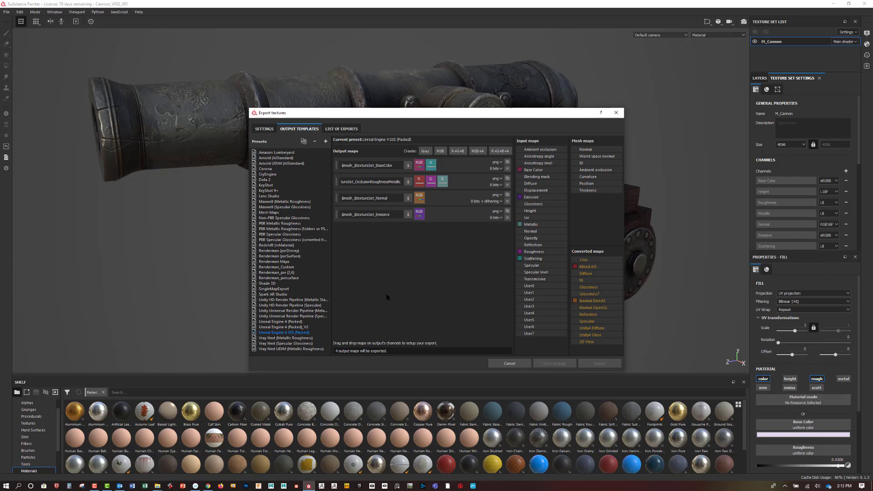
click(298, 322)
click(268, 129)
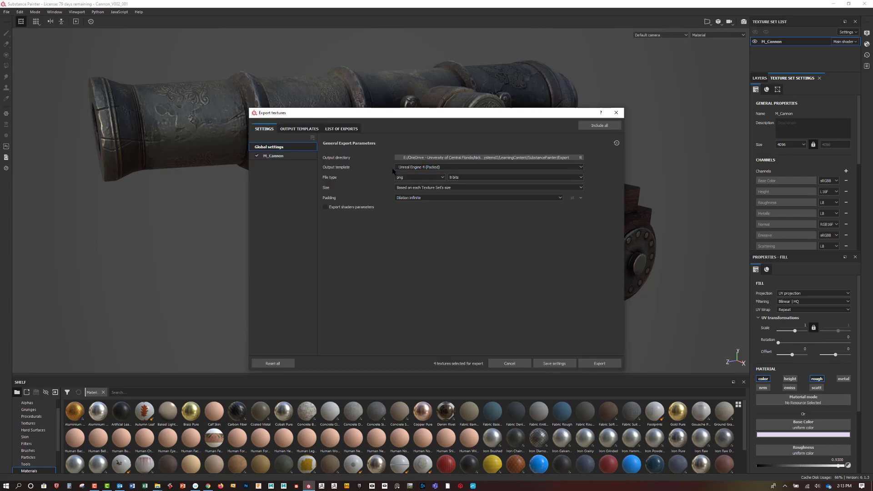
click(300, 130)
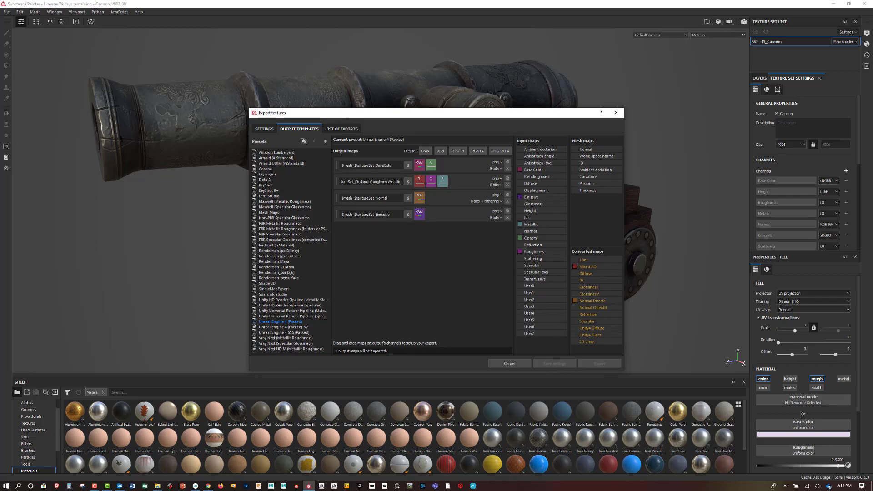
click(291, 349)
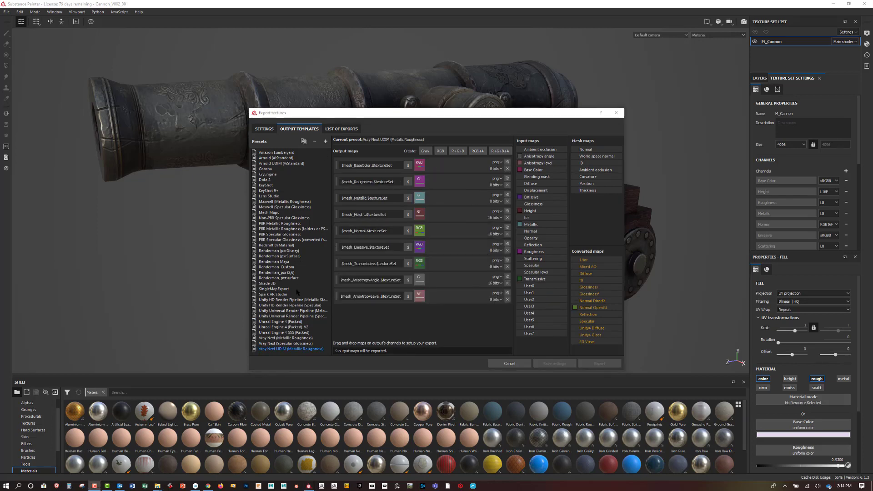
Try out a duplicate of the Unreal Engine 4 (Packed) preset renamed with SSSV2, and remove it.
click(297, 322)
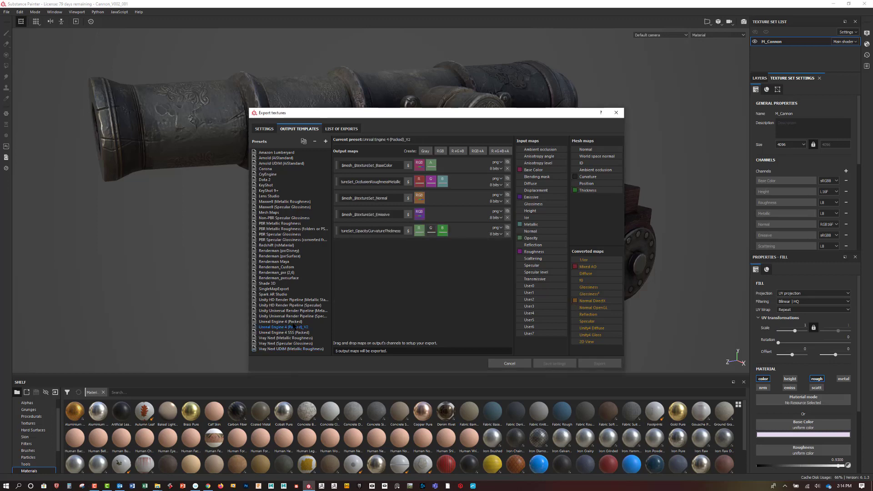
click(303, 141)
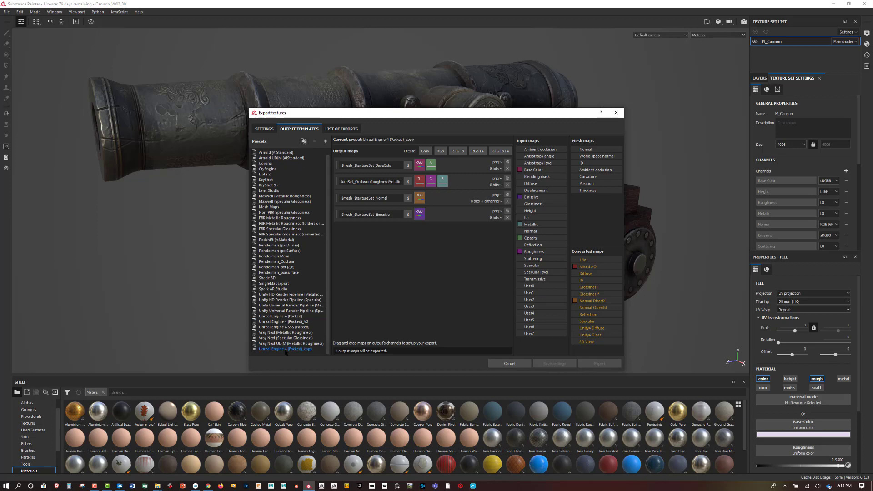
right_click(308, 352)
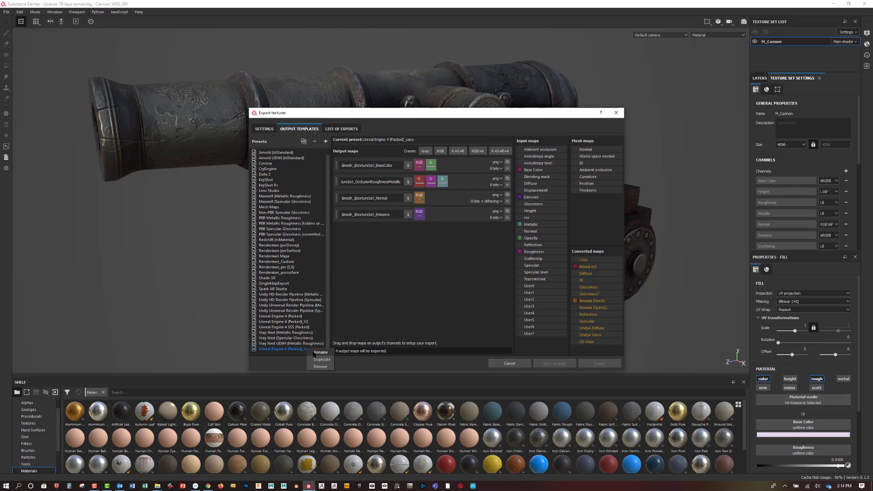
click(320, 353)
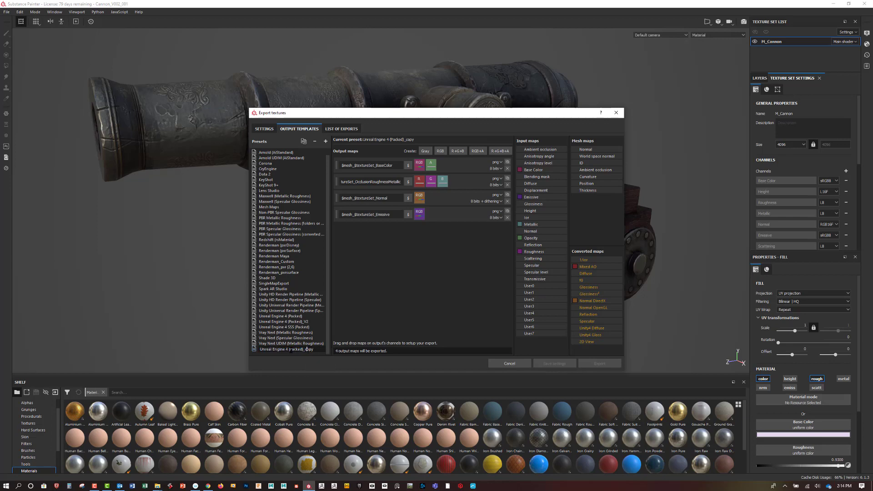
double_click(318, 351)
key(BackSpace)
text(SSSV2)
key(Return)
click(315, 141)
Create a new export preset containing one gray output map named $mesh_$textureSet_BaseColor.
click(325, 142)
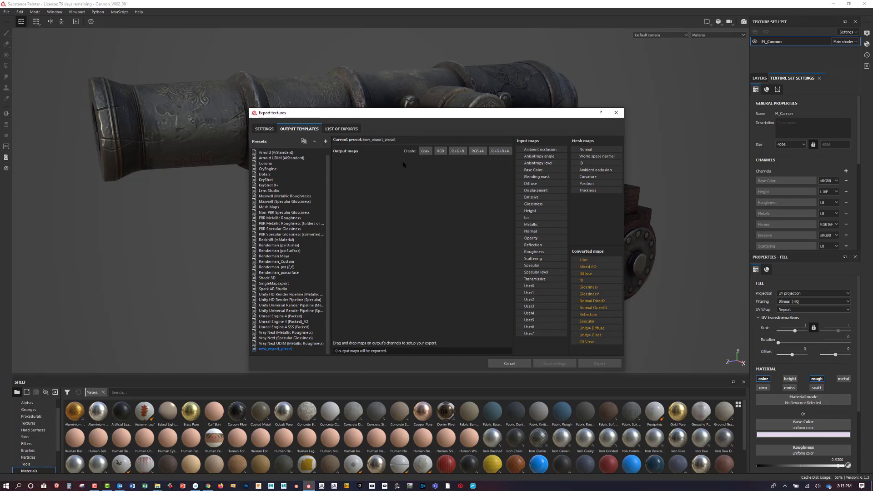
click(425, 150)
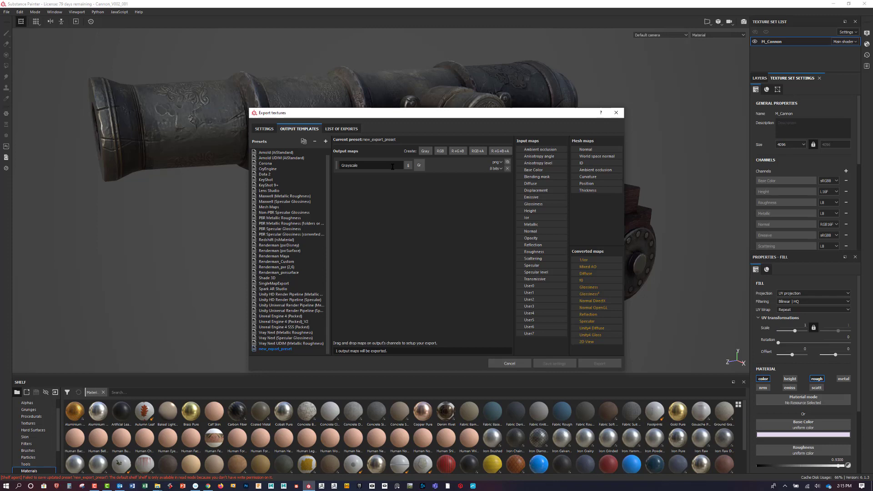
click(408, 165)
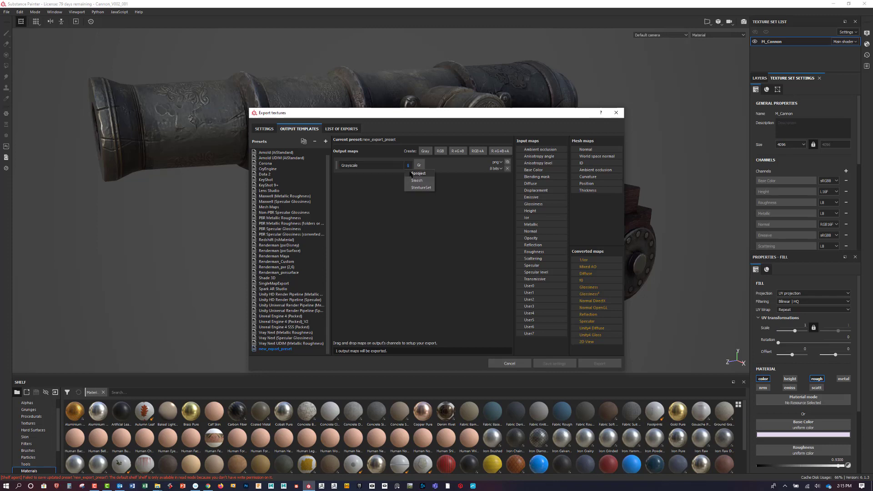
click(412, 180)
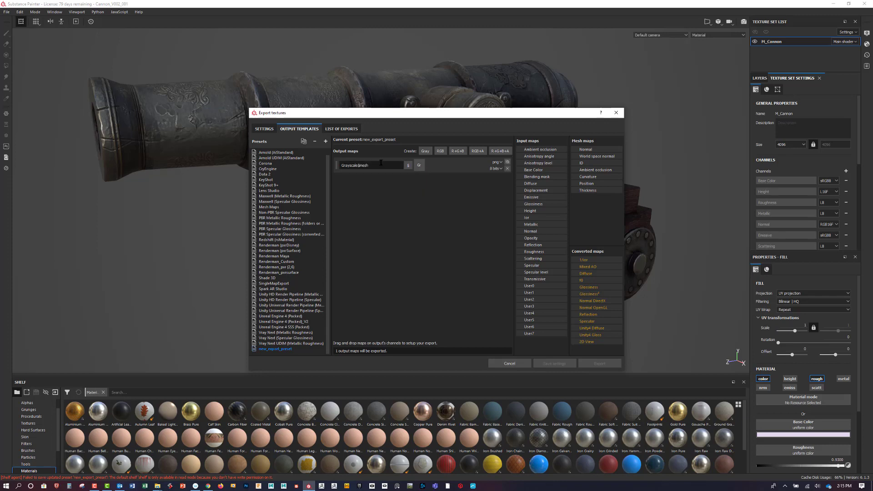
drag(374, 165, 318, 166)
key(BackSpace)
click(408, 165)
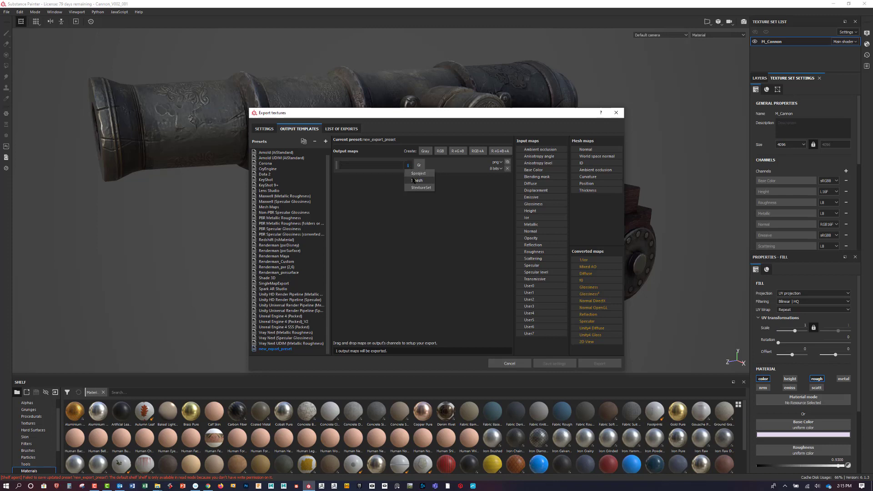
click(413, 180)
click(408, 165)
click(415, 188)
click(380, 168)
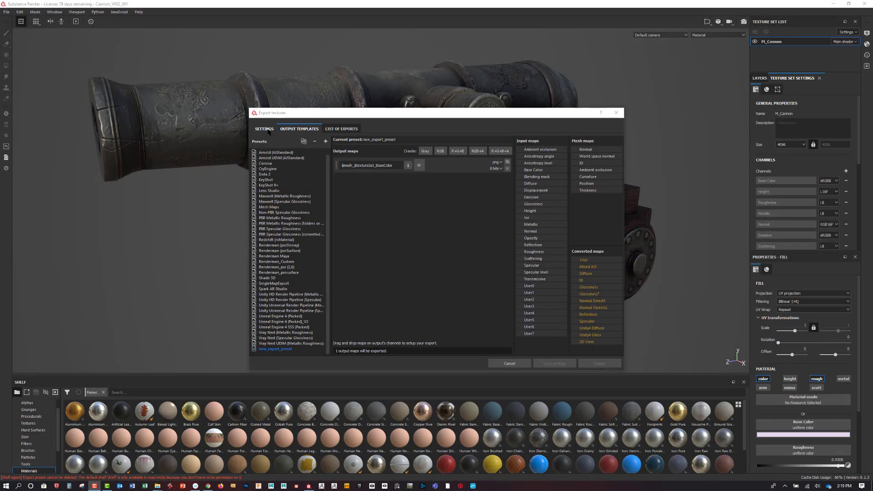
Set the file type to targa in the general export parameters.
click(266, 130)
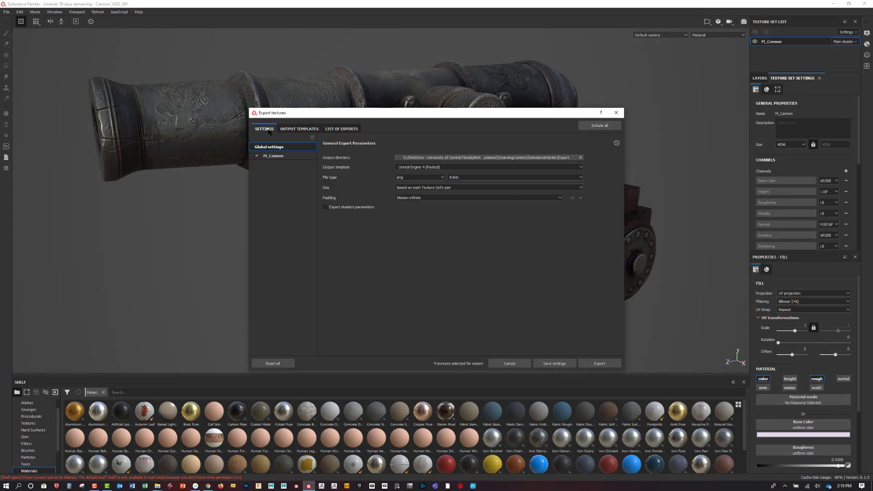
click(426, 178)
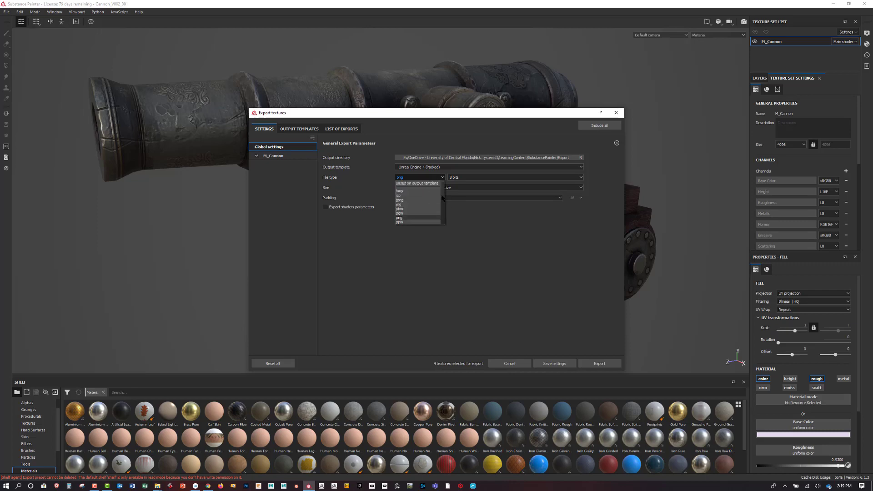
mouse_move(444, 198)
mouse_down()
mouse_move(446, 221)
mouse_move(440, 194)
mouse_up()
drag(442, 200, 444, 210)
click(433, 207)
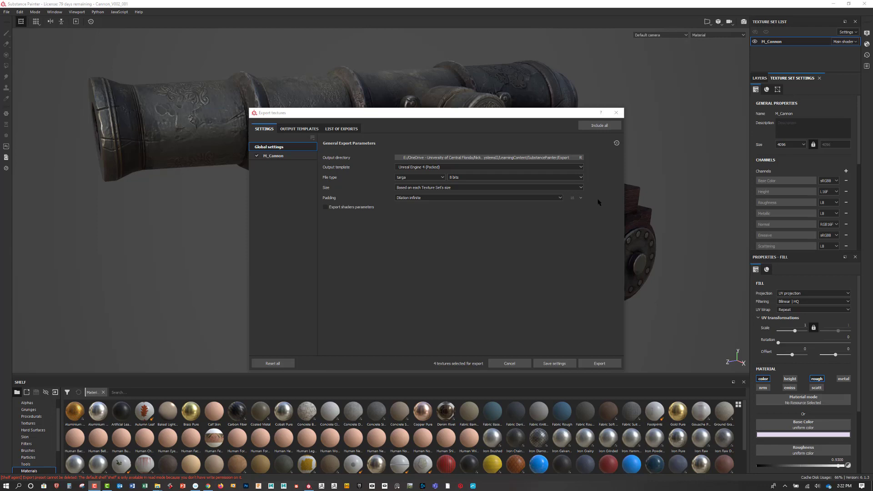
Set the export size for all texture sets to 4096.
click(582, 187)
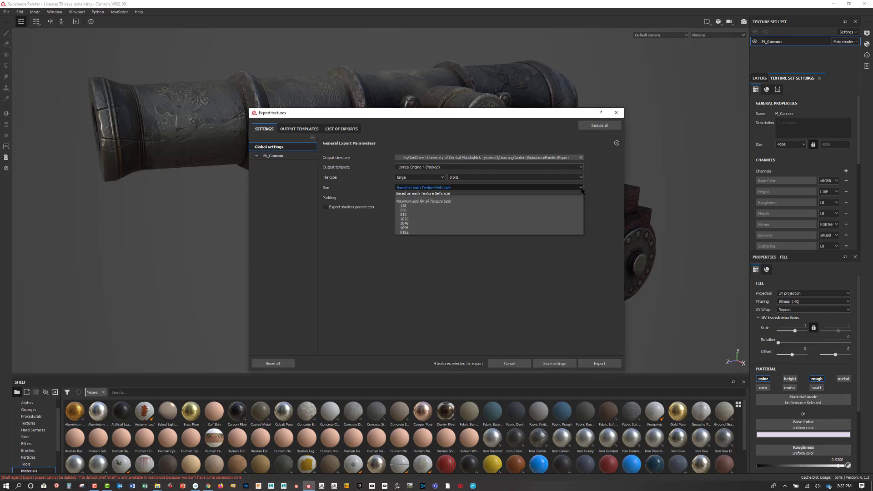
click(529, 228)
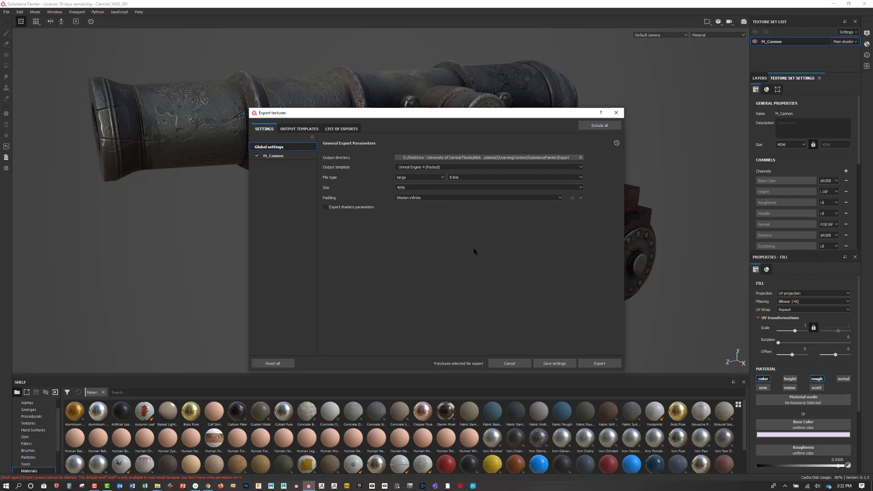
click(411, 190)
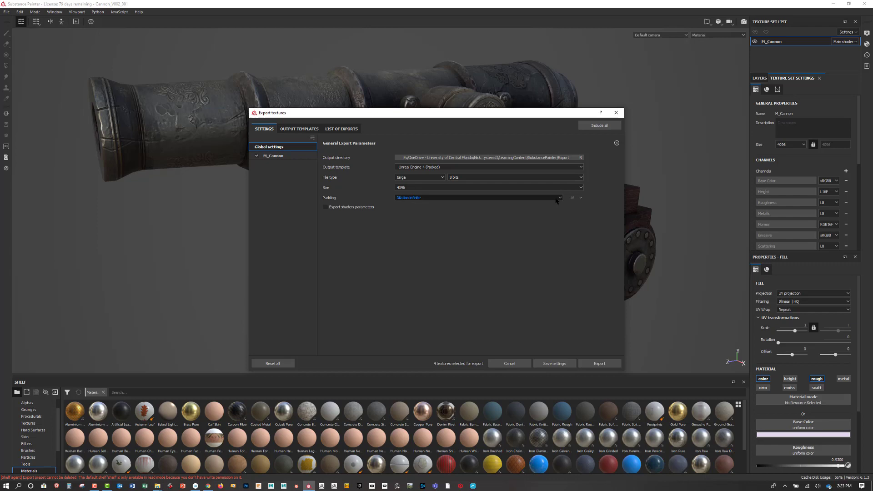
Set the export padding to Dilation + default background color and save the export settings.
mouse_move(556, 201)
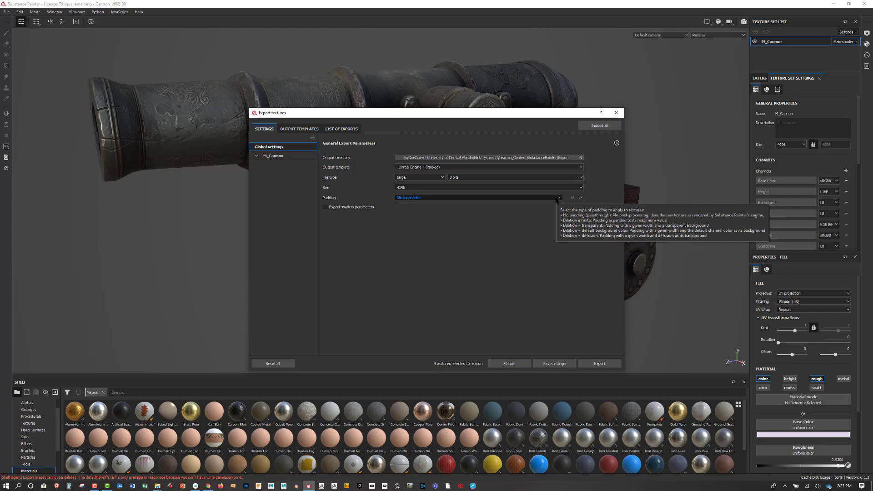
click(556, 199)
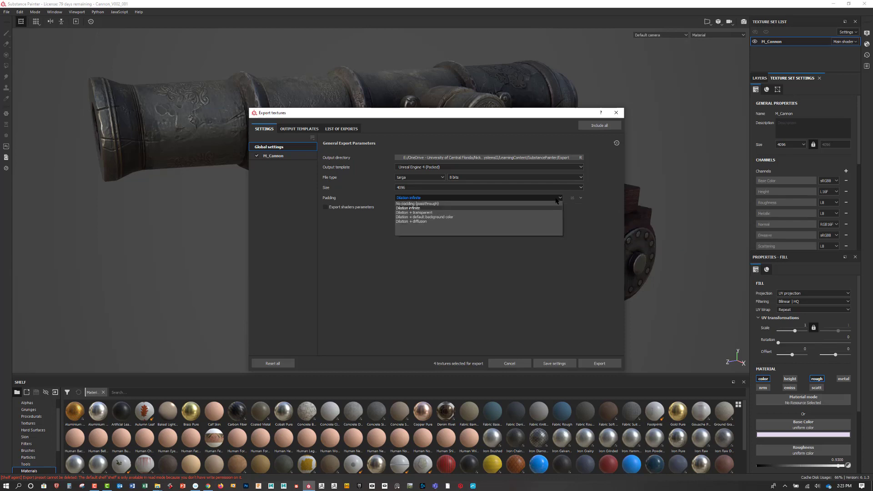
click(537, 218)
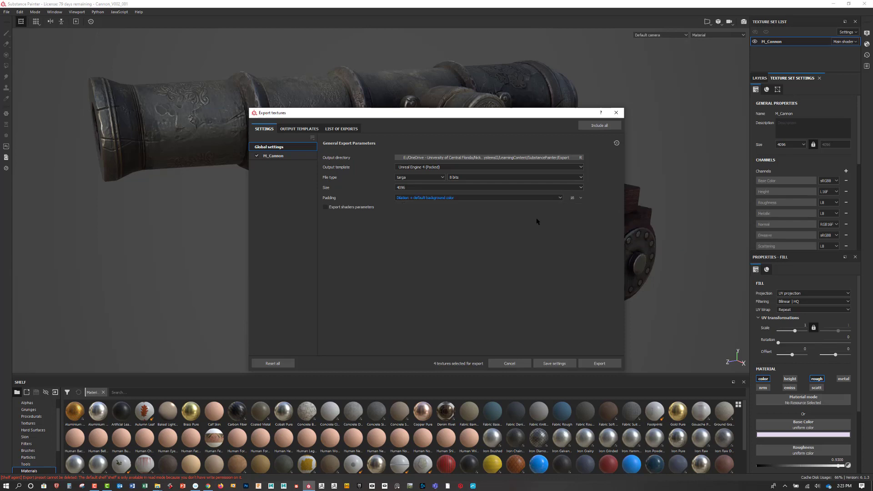
double_click(573, 199)
click(582, 199)
click(536, 222)
click(562, 363)
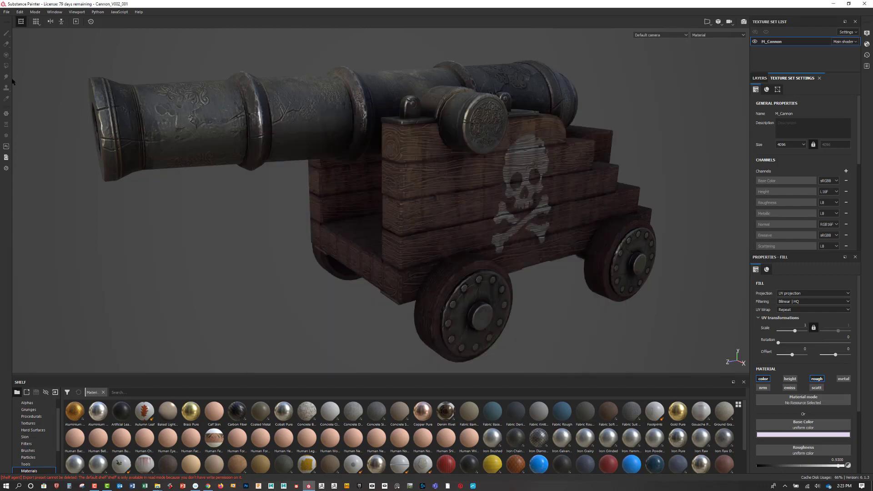
Reopen the texture export dialog and export the M_Cannon textures with the saved settings.
click(7, 12)
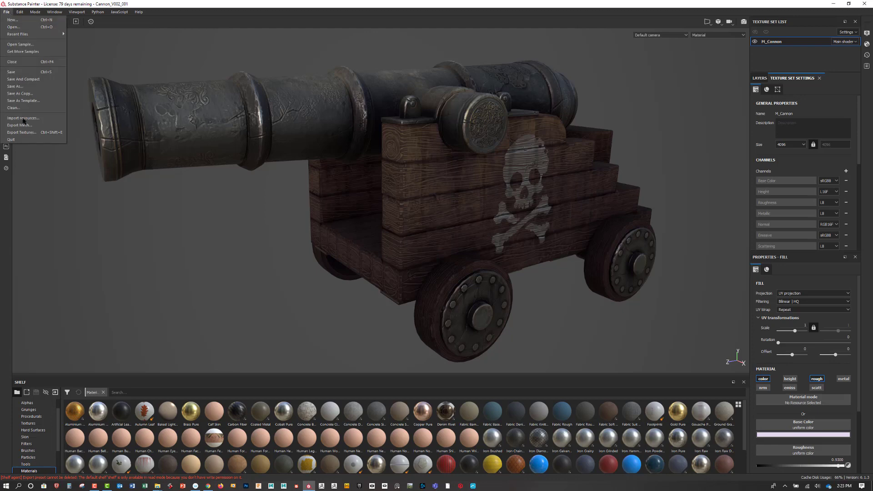
click(33, 133)
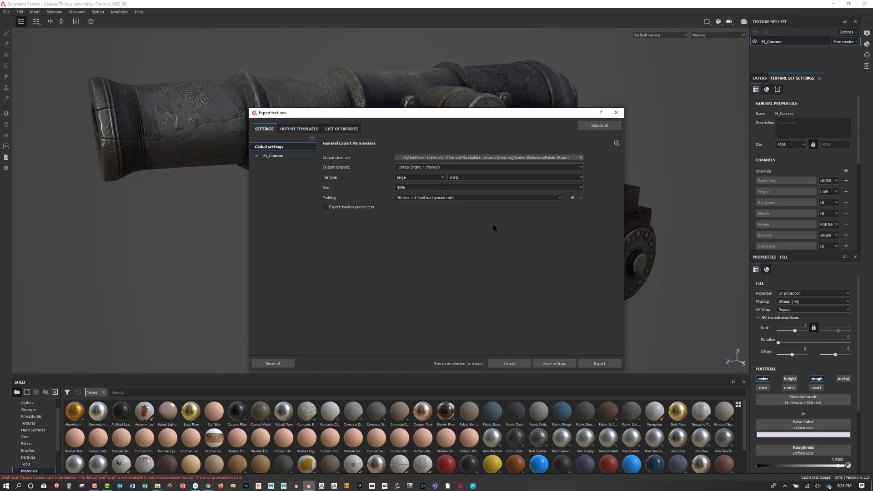
click(600, 364)
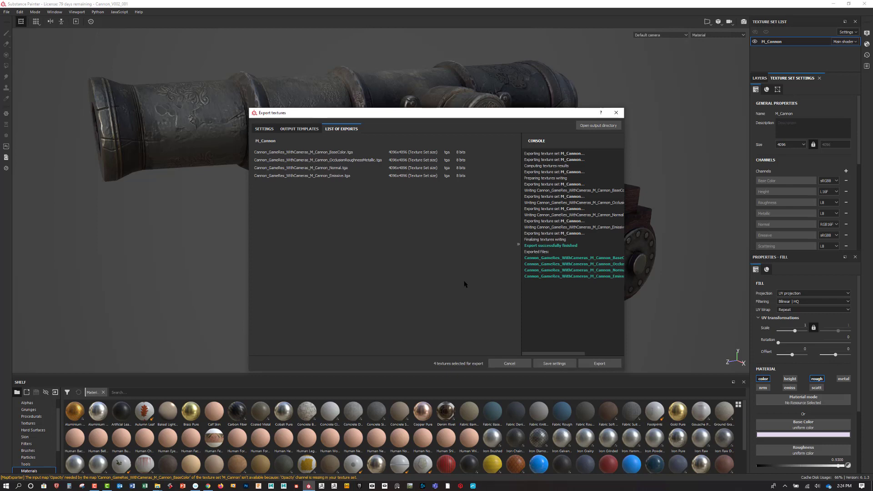
Open the output directory and view the exported cannon BaseColor texture in ACDSee 14.
click(595, 126)
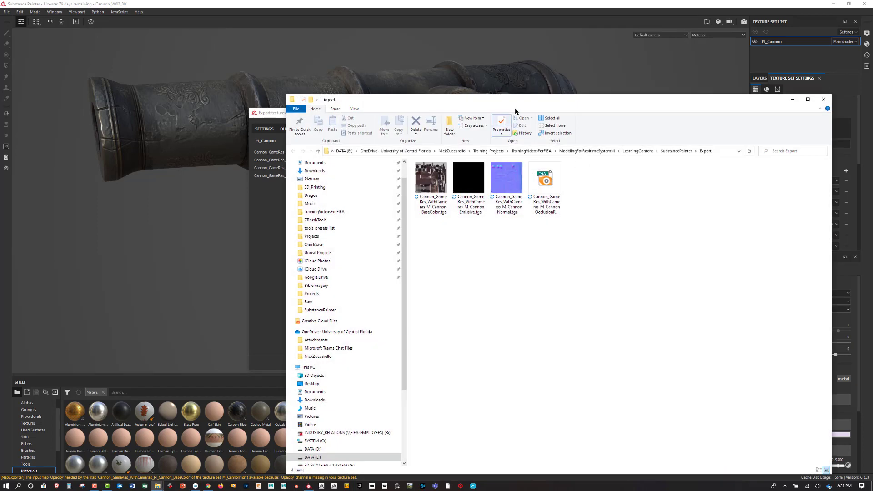
drag(524, 101, 483, 73)
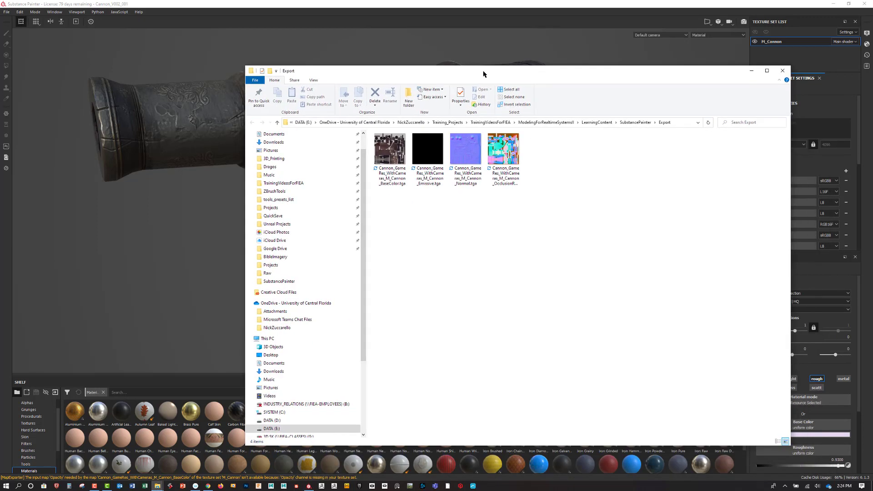
click(395, 159)
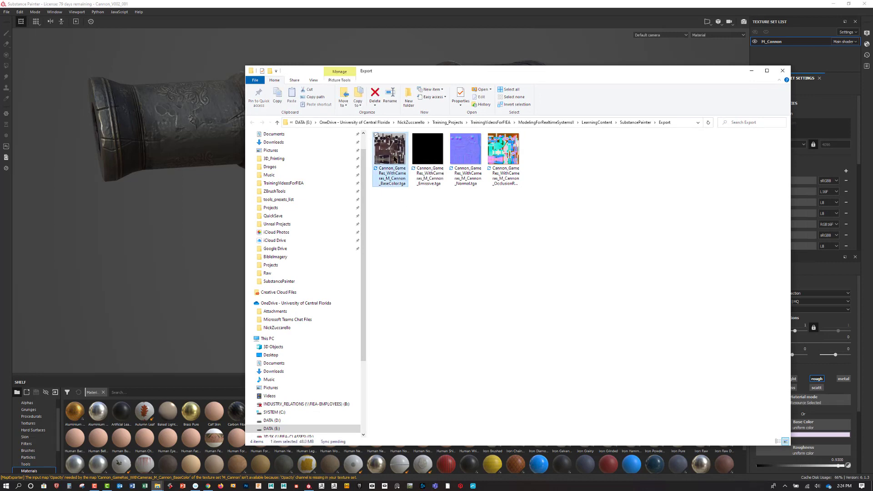
double_click(395, 160)
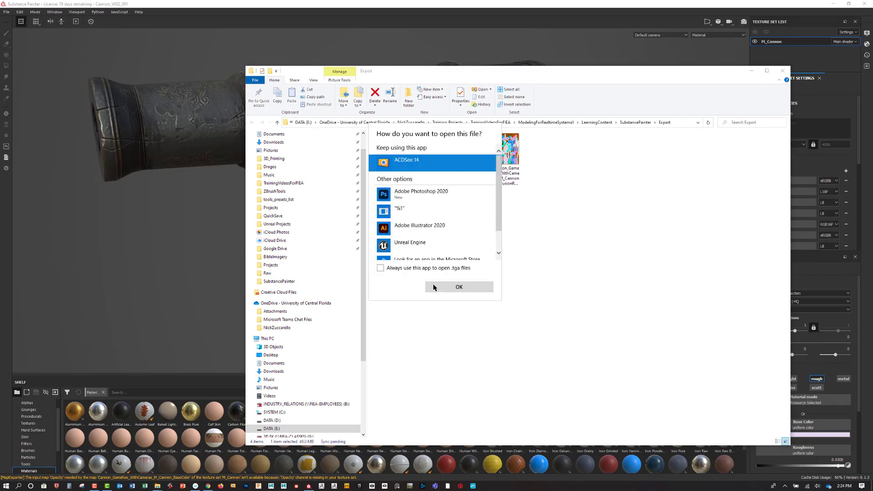
click(435, 287)
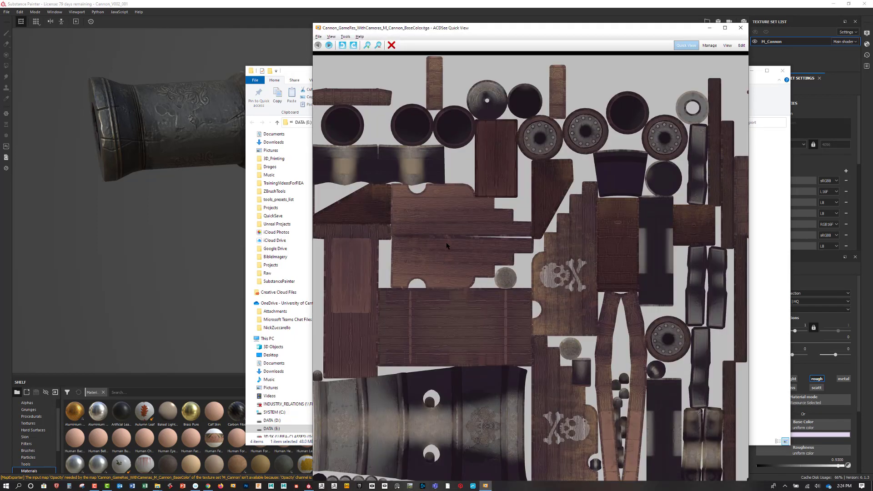
Examine the exported Normal and OcclusionRoughnessMetallic textures in the image viewer.
scroll(447, 241, down, 1)
scroll(448, 244, down, 1)
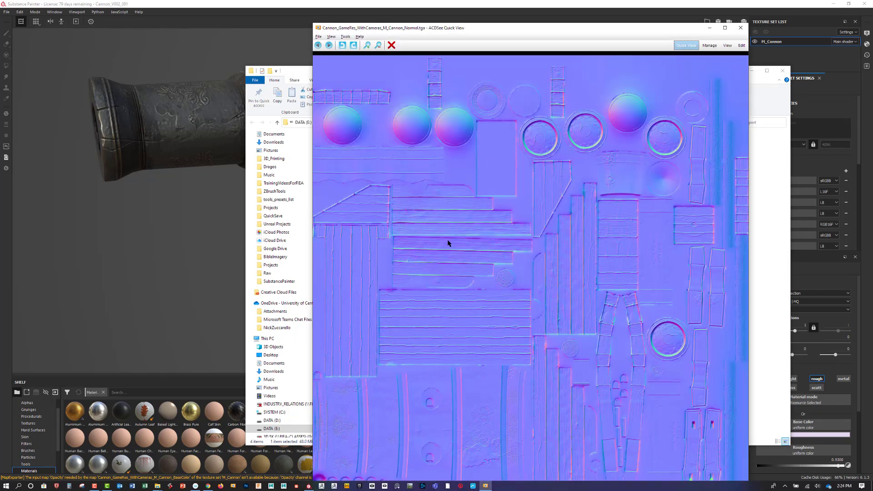
scroll(448, 244, down, 1)
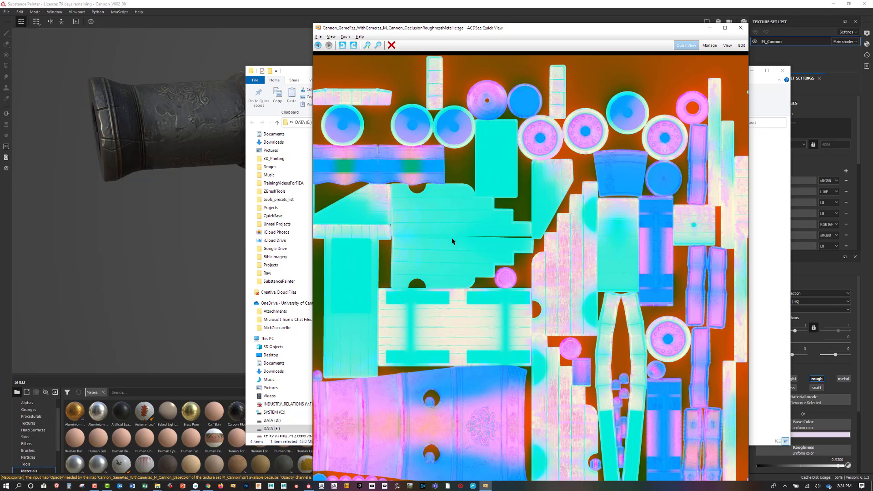
scroll(451, 238, up, 1)
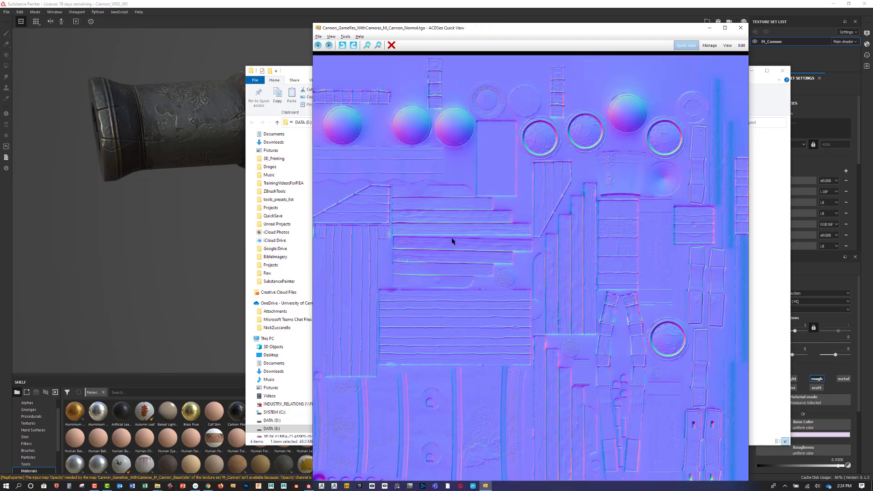
scroll(452, 241, down, 1)
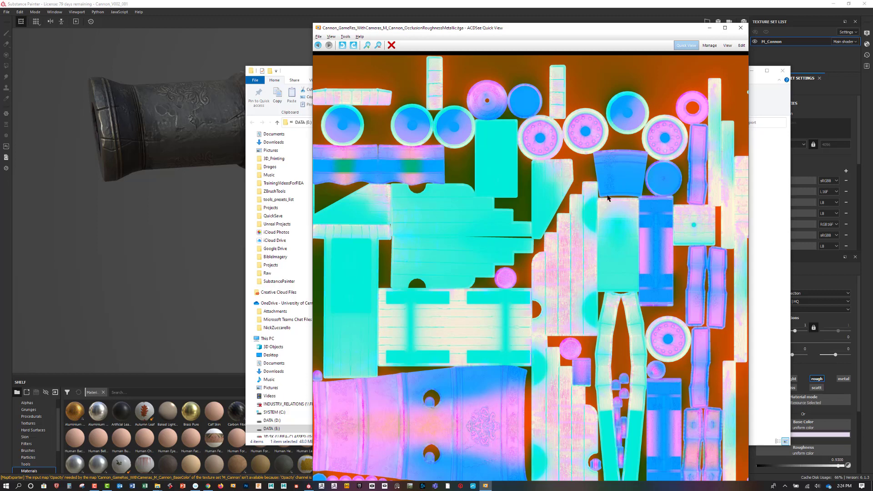
Close the image viewer, the output folder and the texture export dialog.
click(741, 28)
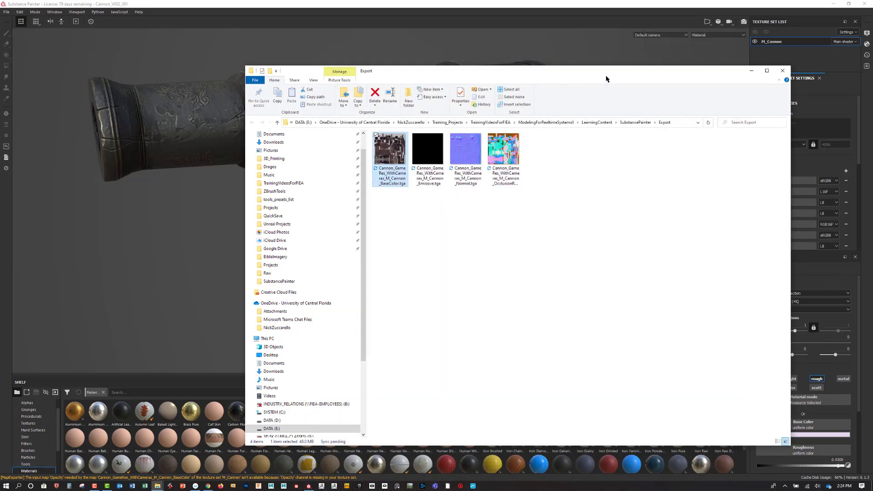
click(782, 70)
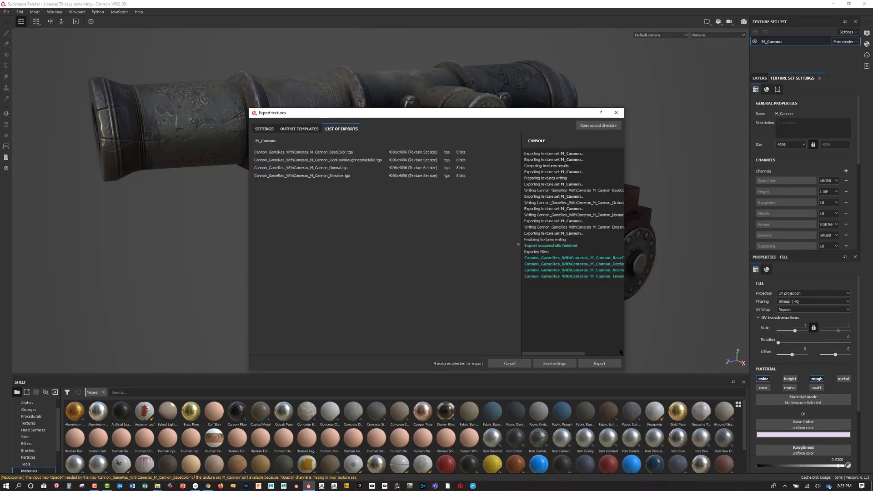
click(616, 113)
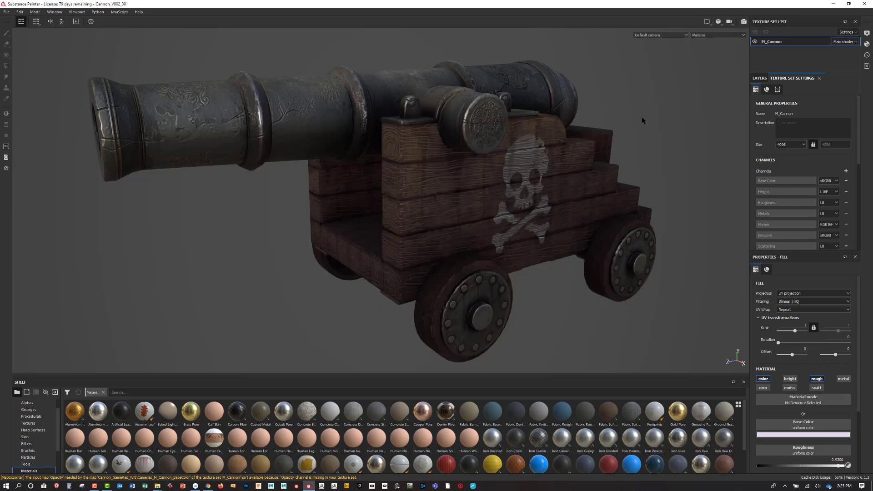